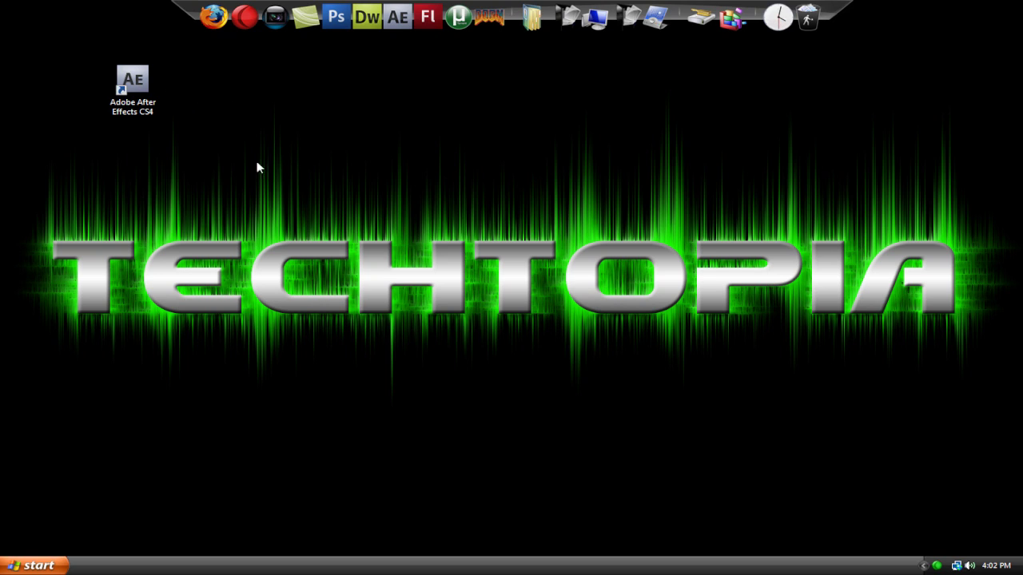
Launch Adobe After Effects CS4 from its desktop shortcut to check its start-up time, accepting the license agreement, and close the program.
{"action": "double_click", "coordinate": [142, 89]}
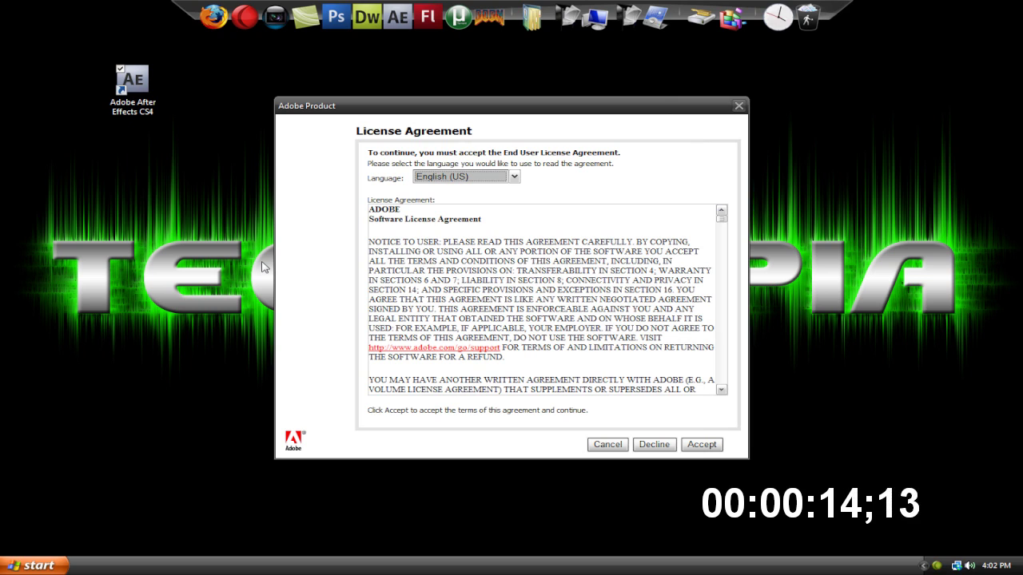
{"action": "left_click", "coordinate": [711, 445]}
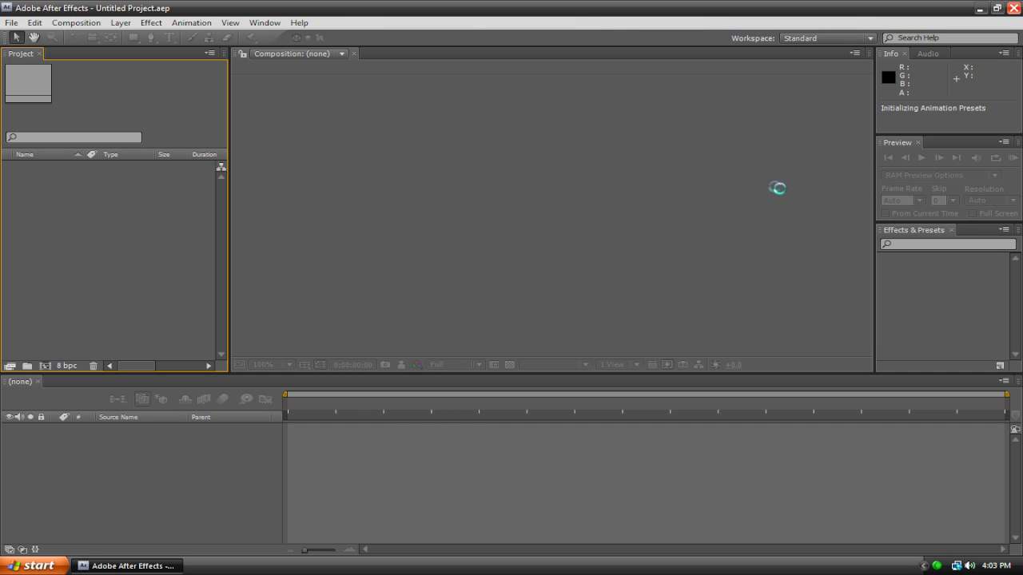
{"action": "left_click", "coordinate": [1015, 9]}
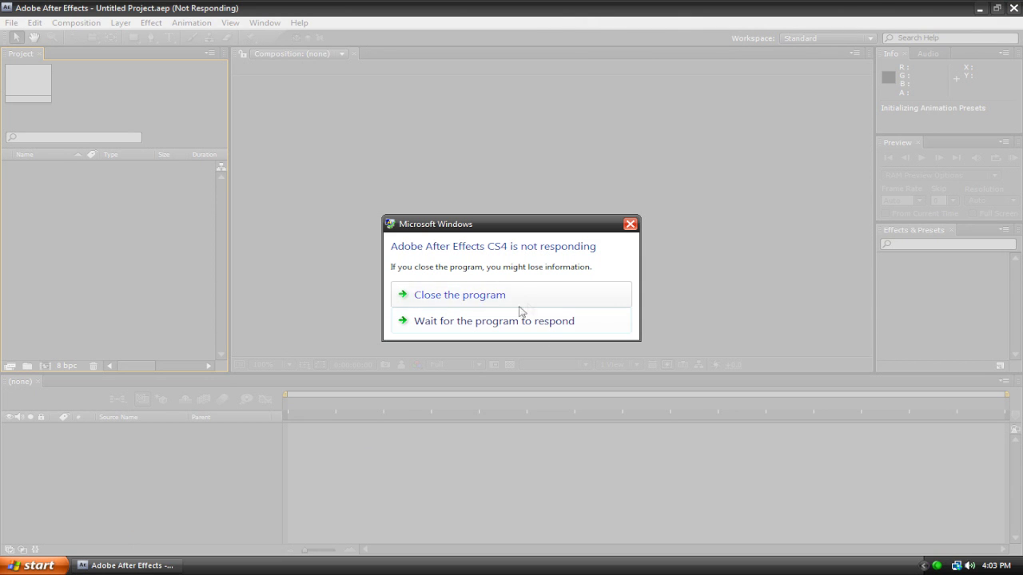
{"action": "left_click", "coordinate": [500, 296]}
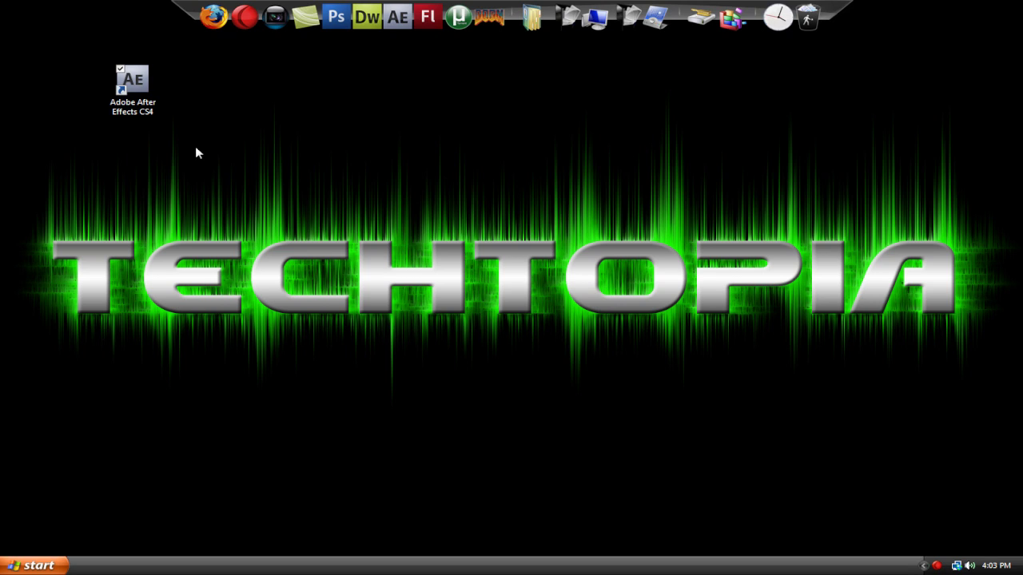
Open the properties of the After Effects CS4 desktop shortcut and place the cursor at the end of its target path.
{"action": "right_click", "coordinate": [145, 105]}
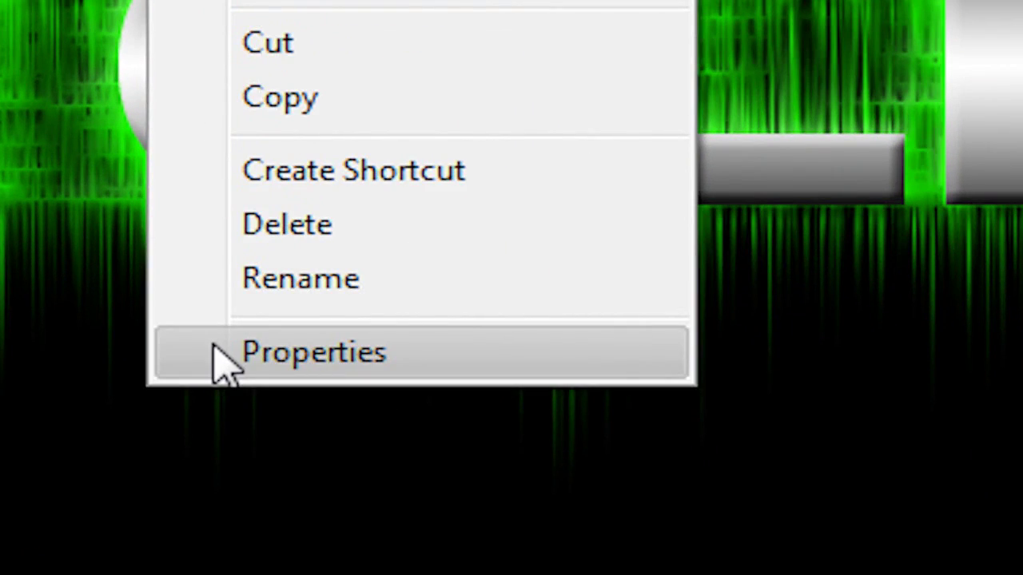
{"action": "left_click", "coordinate": [225, 364]}
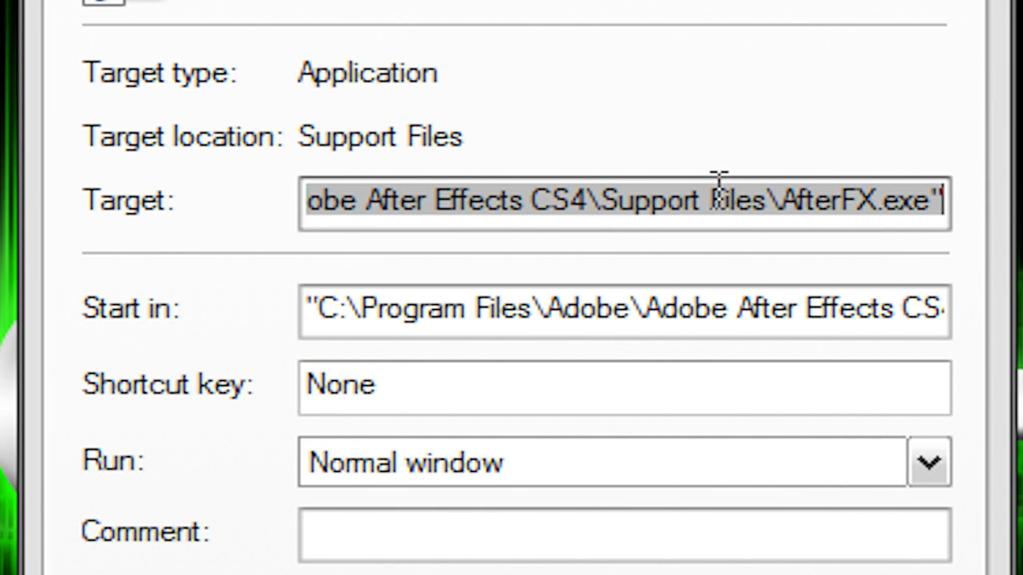
{"action": "key", "text": "End"}
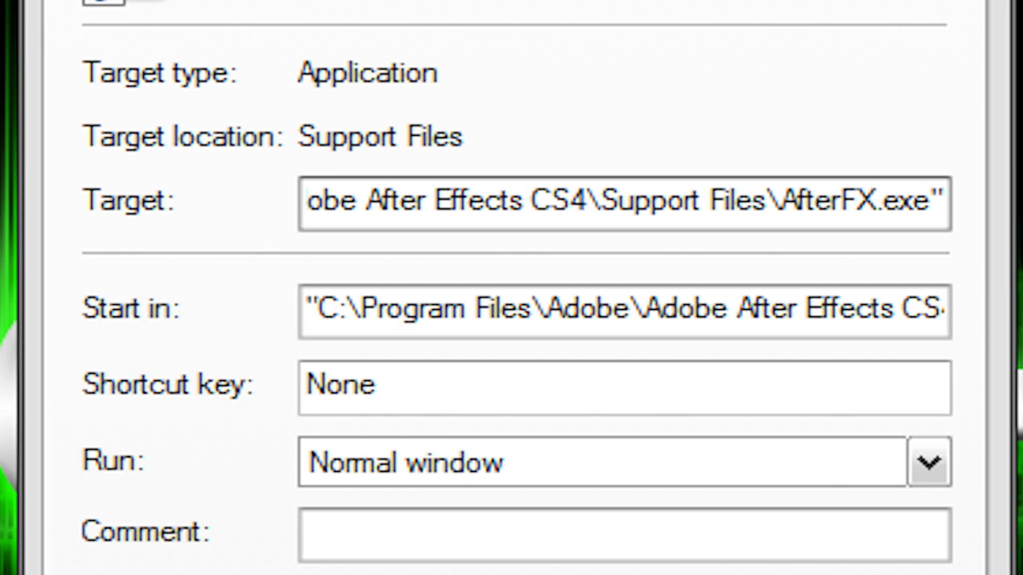
Try appending /prefetch:1 to the After Effects shortcut's target path and remove it again.
{"action": "type", "text": "/"}
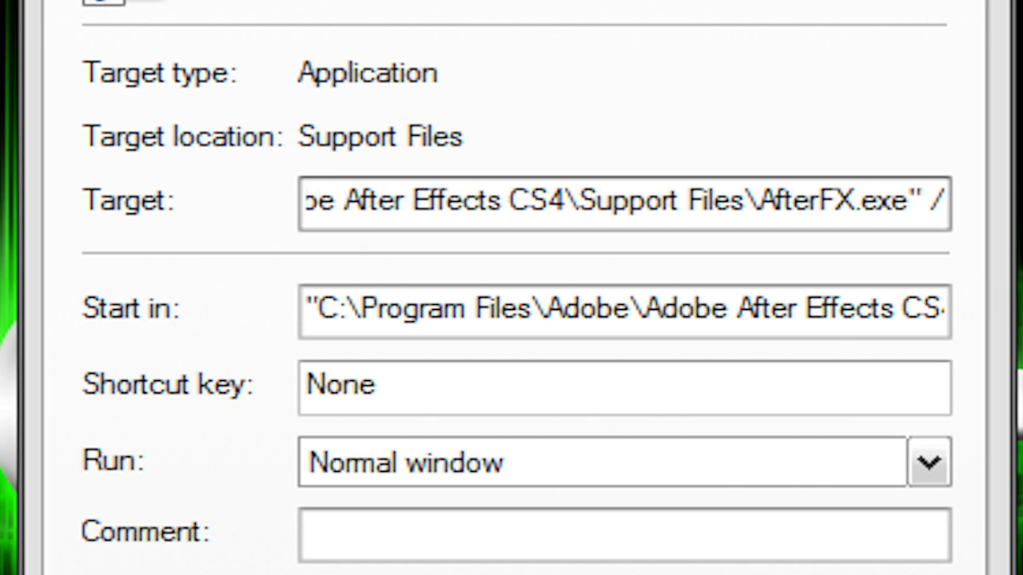
{"action": "type", "text": "pre"}
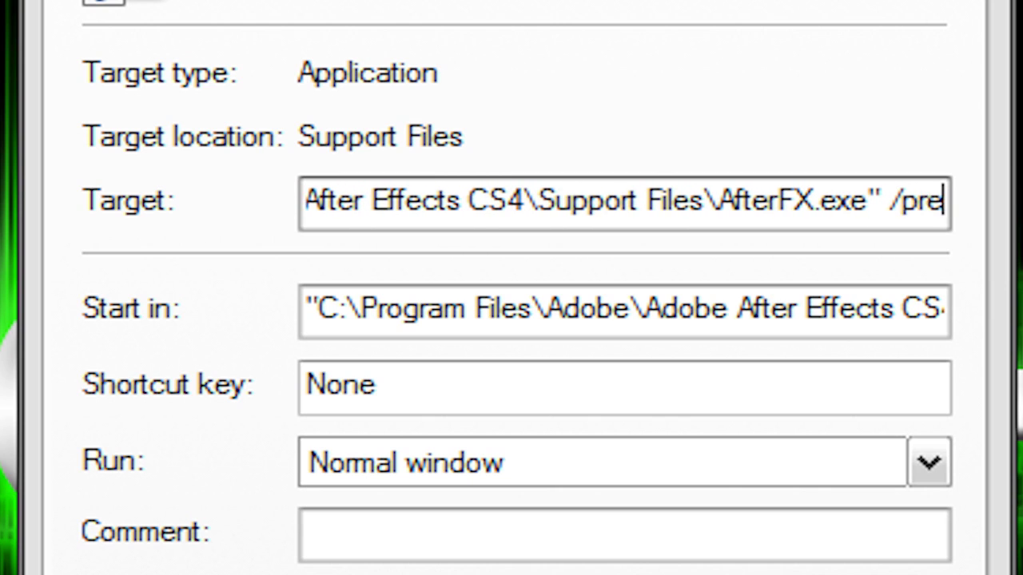
{"action": "type", "text": "fetch:"}
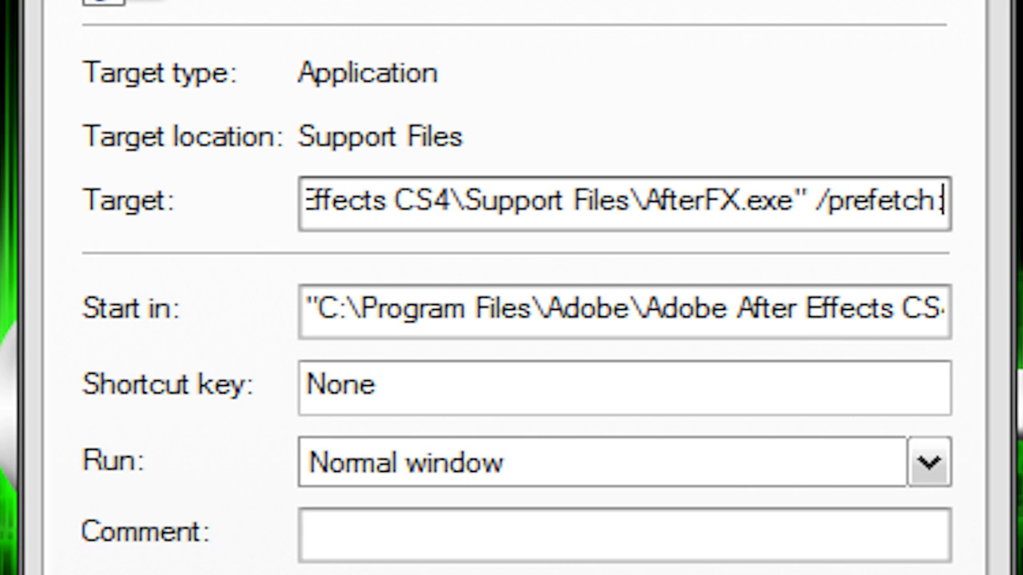
{"action": "type", "text": "1"}
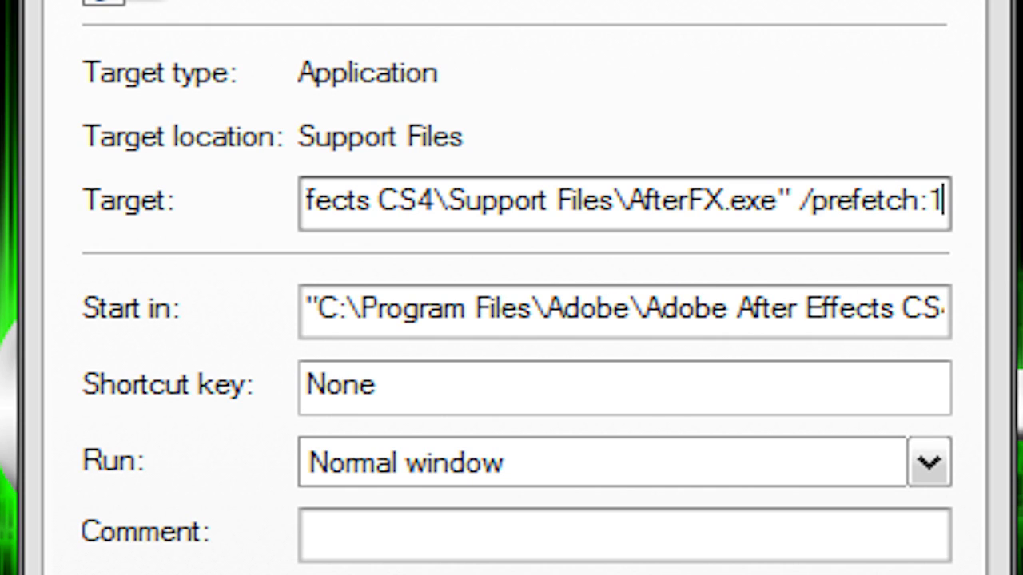
{"action": "key", "text": "BackSpace"}
{"action": "key", "text": "BackSpace"}
{"action": "key", "text": "BackSpace"}
{"action": "key", "text": "BackSpace"}
{"action": "key", "text": "BackSpace"}
{"action": "key", "text": "BackSpace"}
{"action": "key", "text": "BackSpace"}
{"action": "key", "text": "BackSpace"}
{"action": "key", "text": "BackSpace"}
{"action": "key", "text": "BackSpace"}
{"action": "key", "text": "BackSpace"}
{"action": "key", "text": "BackSpace"}
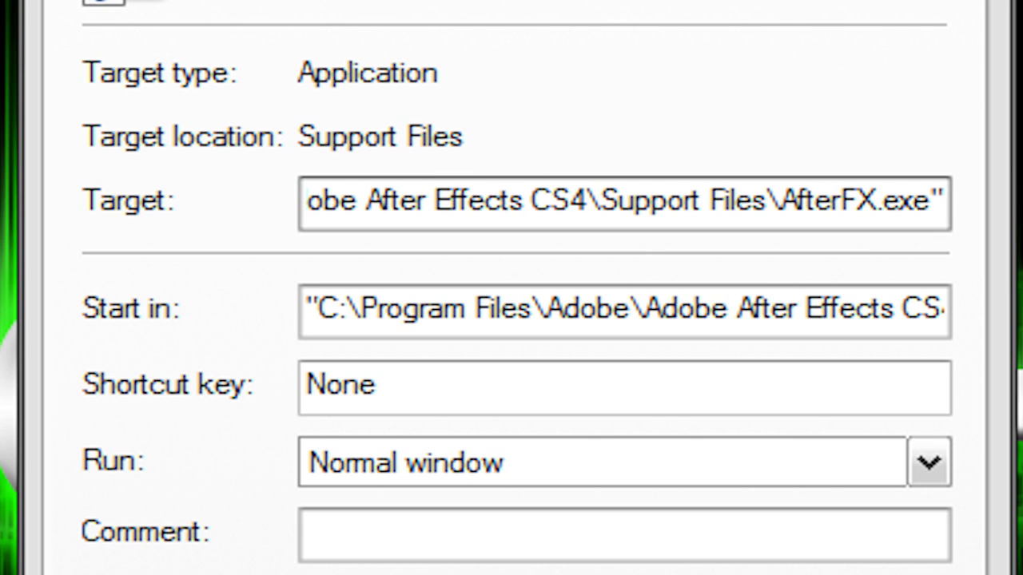
Append a space and /prefetch:1 to the end of the After Effects shortcut's target path.
{"action": "type", "text": "/"}
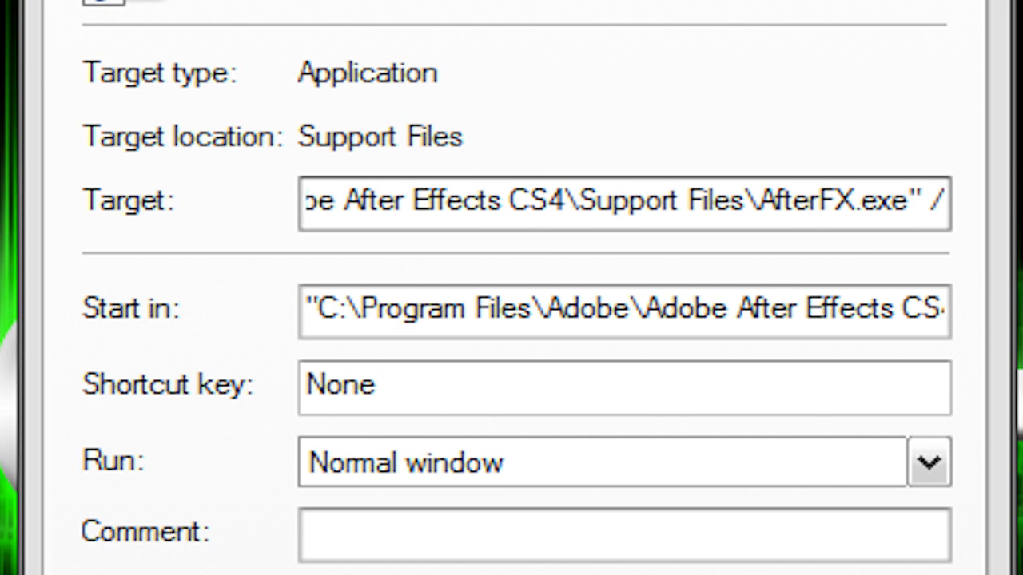
{"action": "type", "text": "preftech"}
{"action": "type", "text": "l"}
{"action": "key", "text": "BackSpace"}
{"action": "key", "text": "BackSpace"}
{"action": "key", "text": "BackSpace"}
{"action": "key", "text": "BackSpace"}
{"action": "key", "text": "BackSpace"}
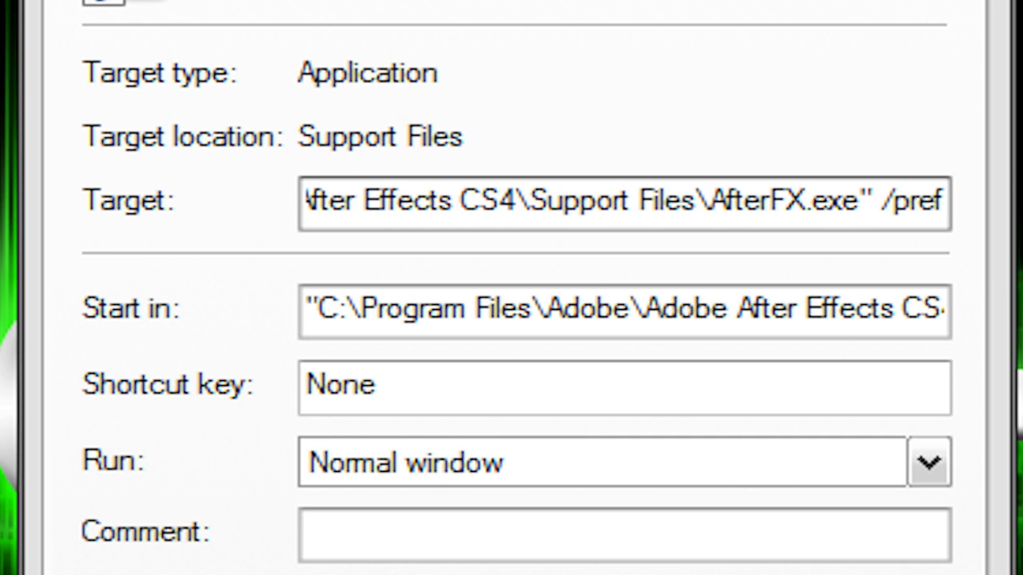
{"action": "type", "text": "etc"}
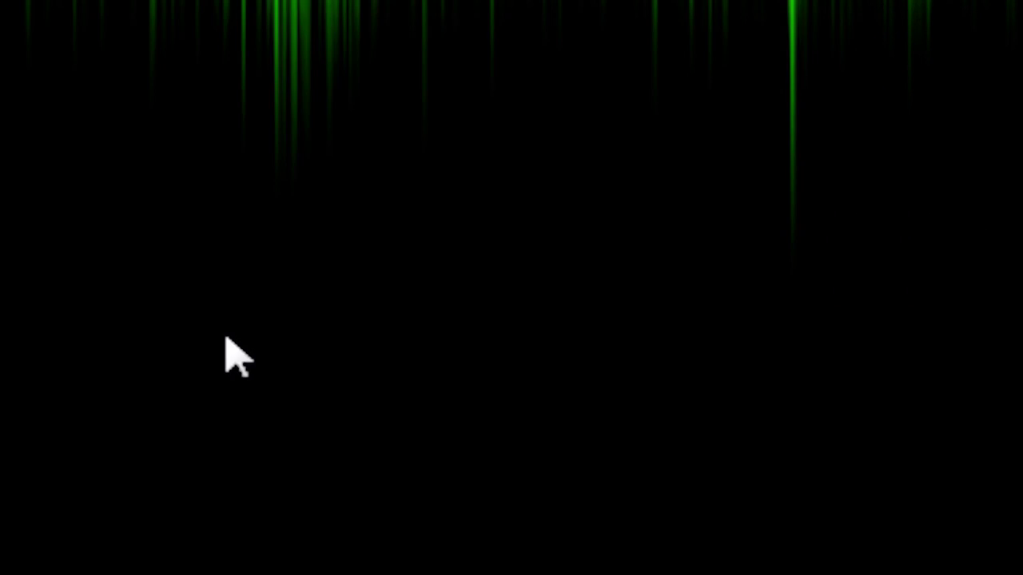
Relaunch After Effects from the modified shortcut to check its start-up time, accepting the license agreement, and close it.
{"action": "double_click", "coordinate": [148, 107]}
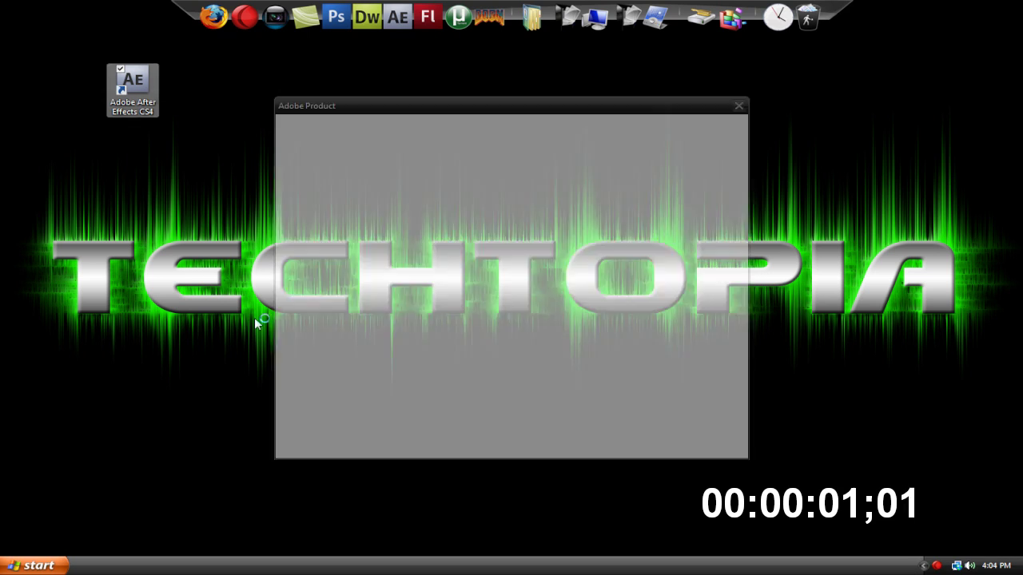
{"action": "left_click", "coordinate": [700, 445]}
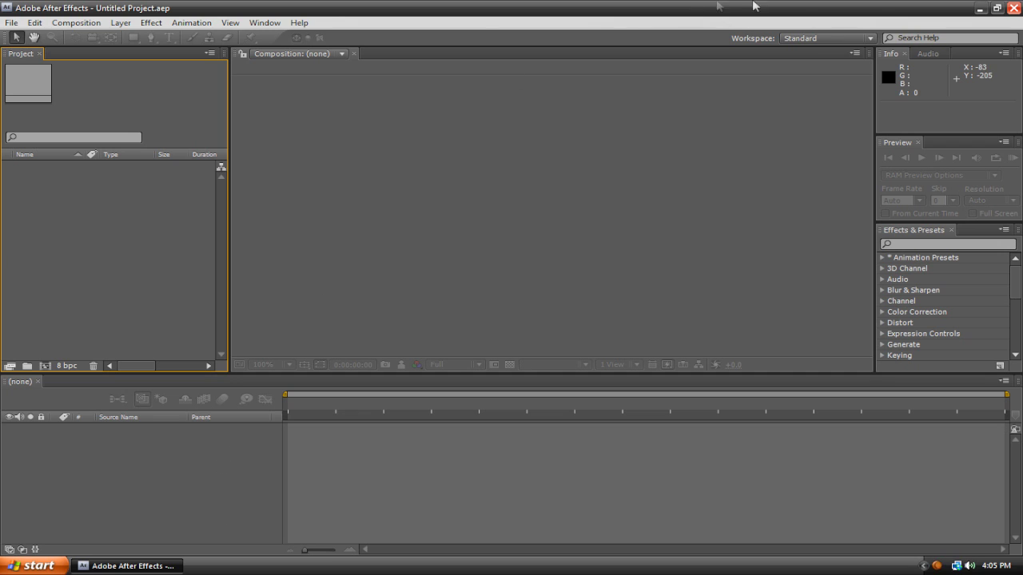
{"action": "left_click", "coordinate": [1013, 8]}
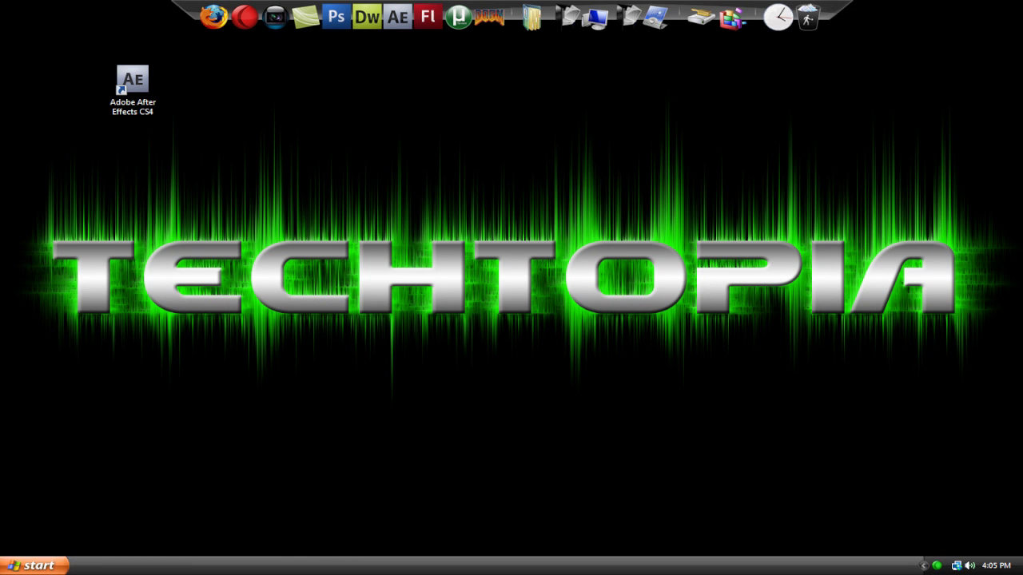
Place a Mozilla Firefox shortcut on the desktop and delete the After Effects shortcut.
{"action": "left_click", "coordinate": [32, 566]}
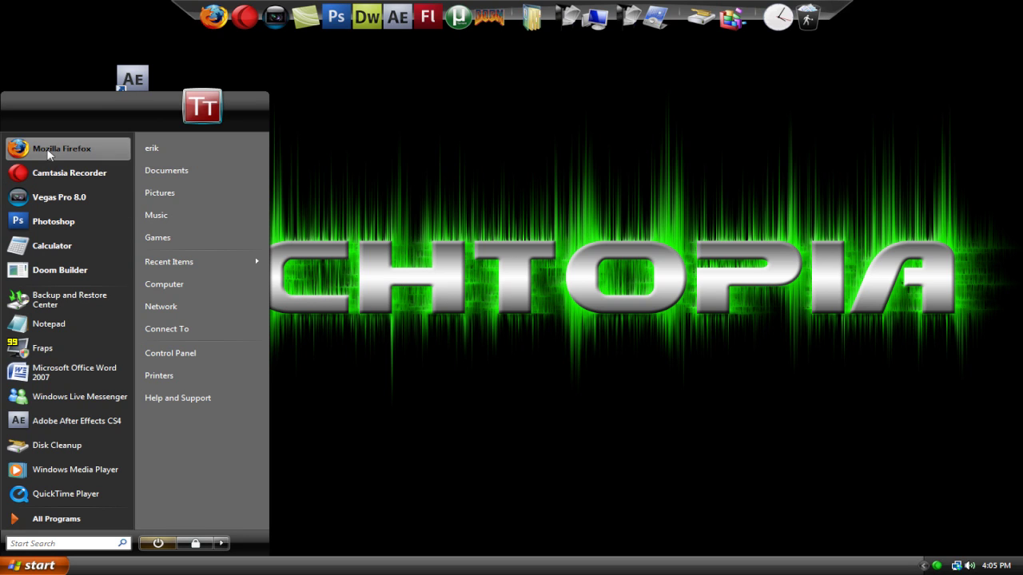
{"action": "left_click_drag", "start_coordinate": [397, 152], "coordinate": [408, 130]}
{"action": "left_click", "coordinate": [133, 78]}
{"action": "key", "text": "Delete"}
{"action": "left_click", "coordinate": [549, 356]}
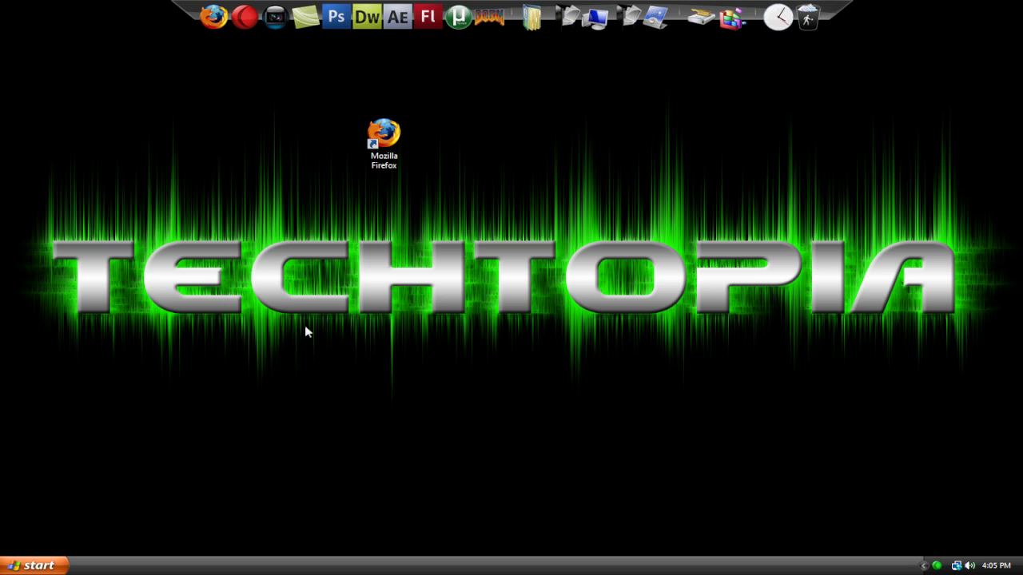
{"action": "right_click", "coordinate": [395, 156]}
{"action": "left_click", "coordinate": [436, 397]}
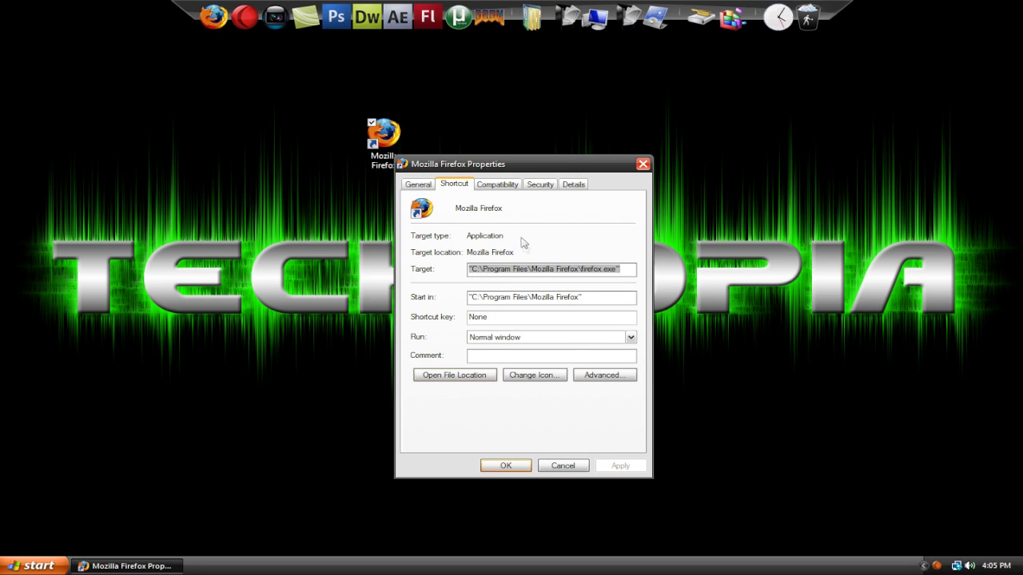
{"action": "left_click", "coordinate": [641, 166]}
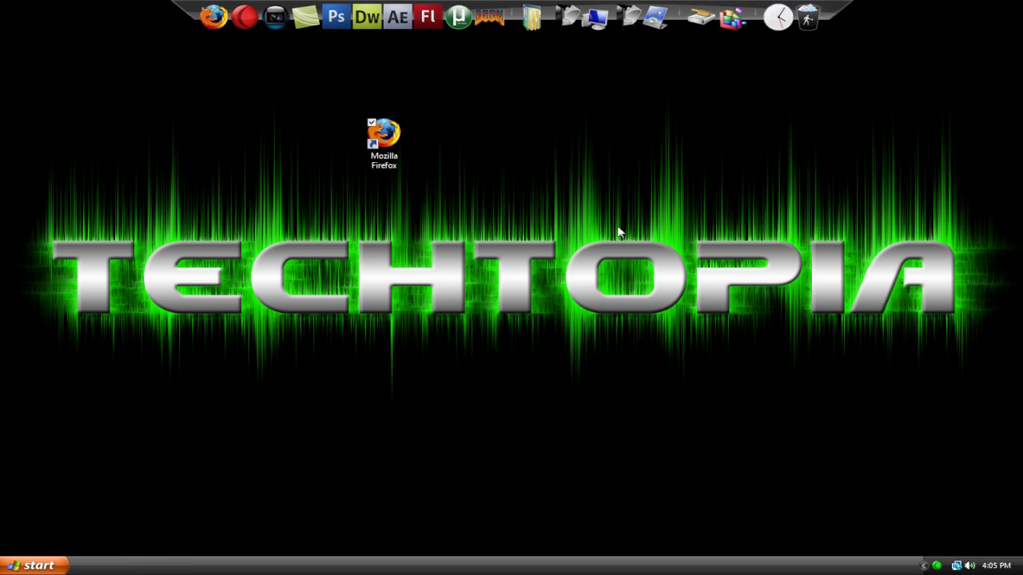
Launch Firefox from its unmodified desktop shortcut to check the start-up time, and close it.
{"action": "double_click", "coordinate": [397, 137]}
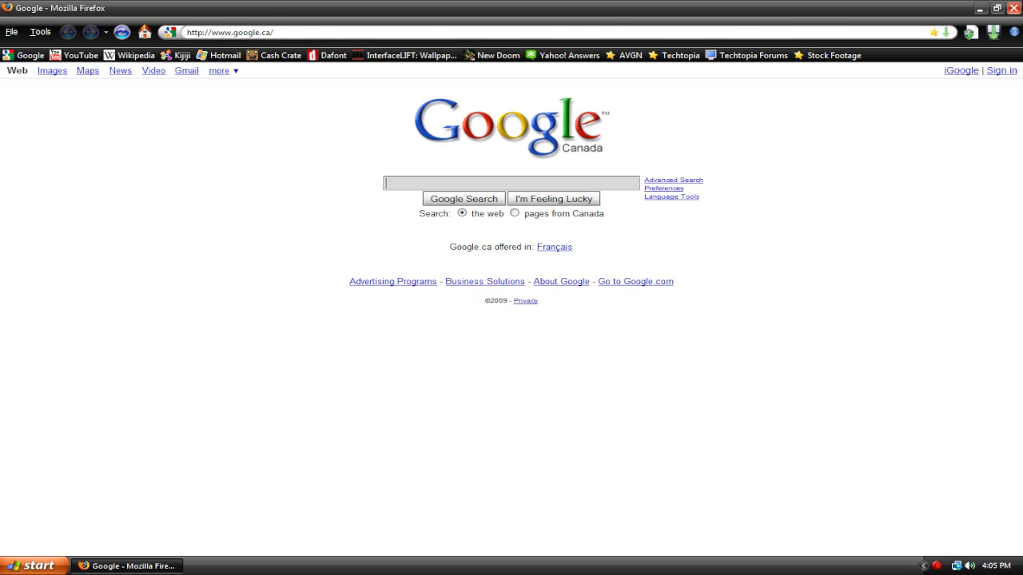
{"action": "left_click", "coordinate": [1013, 8]}
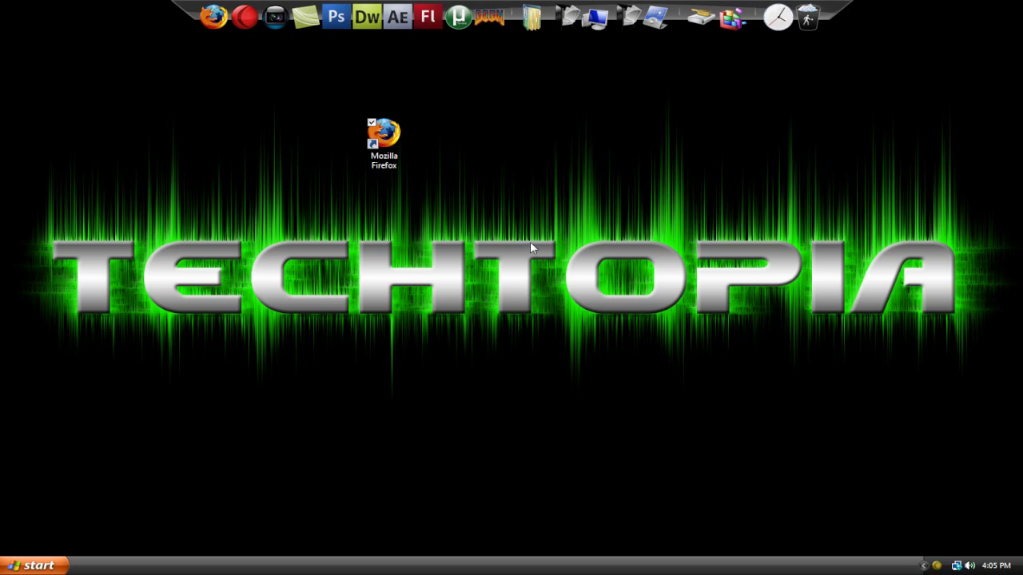
Append a space and /prefetch:1 to the target path in the Firefox desktop shortcut's properties and apply the change.
{"action": "right_click", "coordinate": [385, 138]}
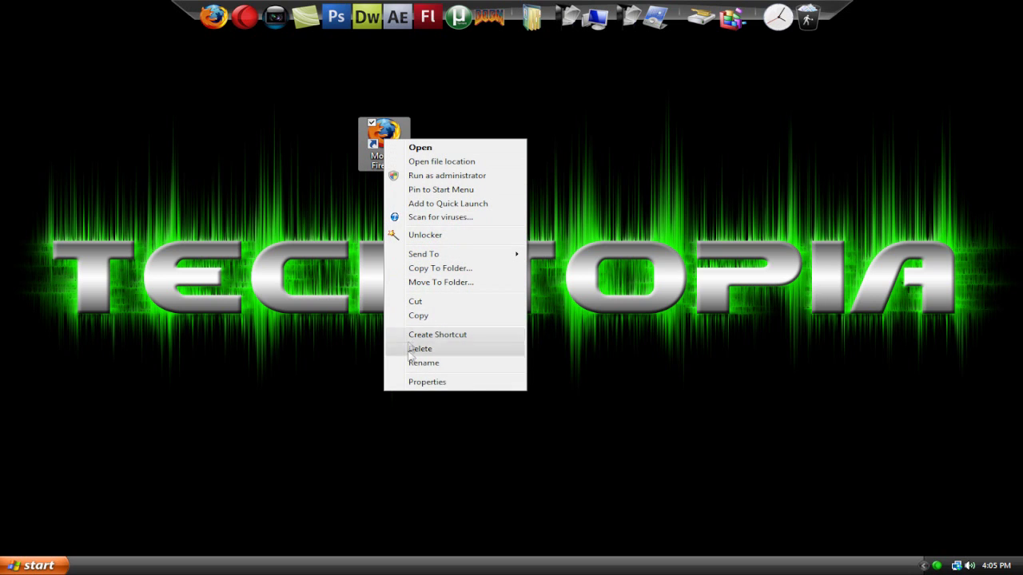
{"action": "left_click", "coordinate": [427, 382]}
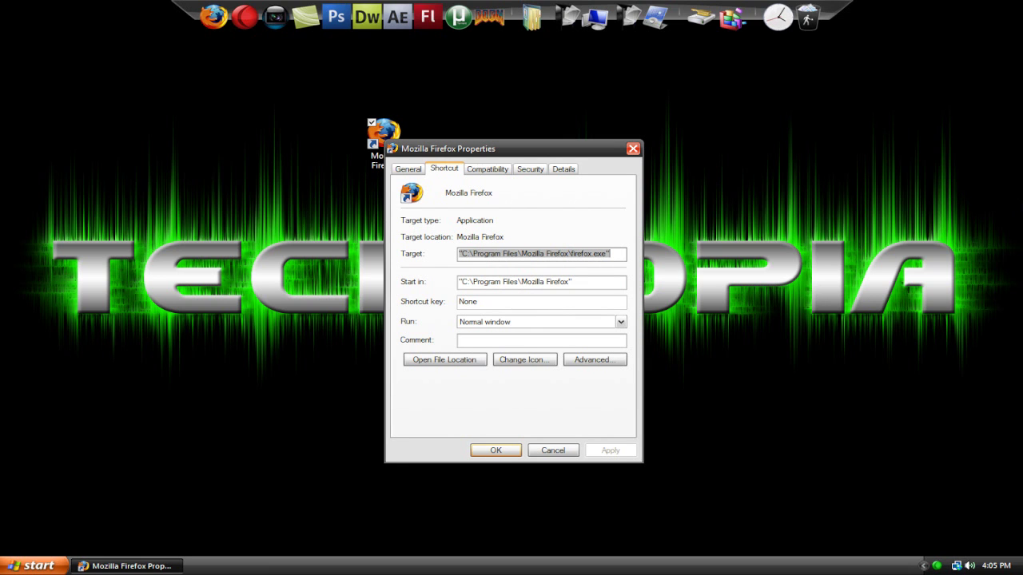
{"action": "left_click", "coordinate": [611, 254]}
{"action": "type", "text": "/"}
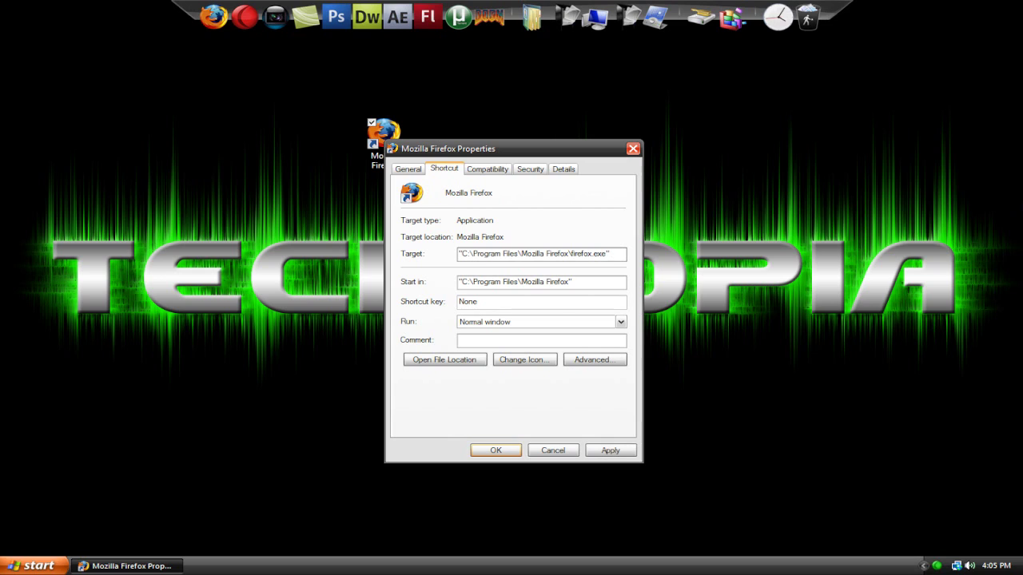
{"action": "type", "text": "pref"}
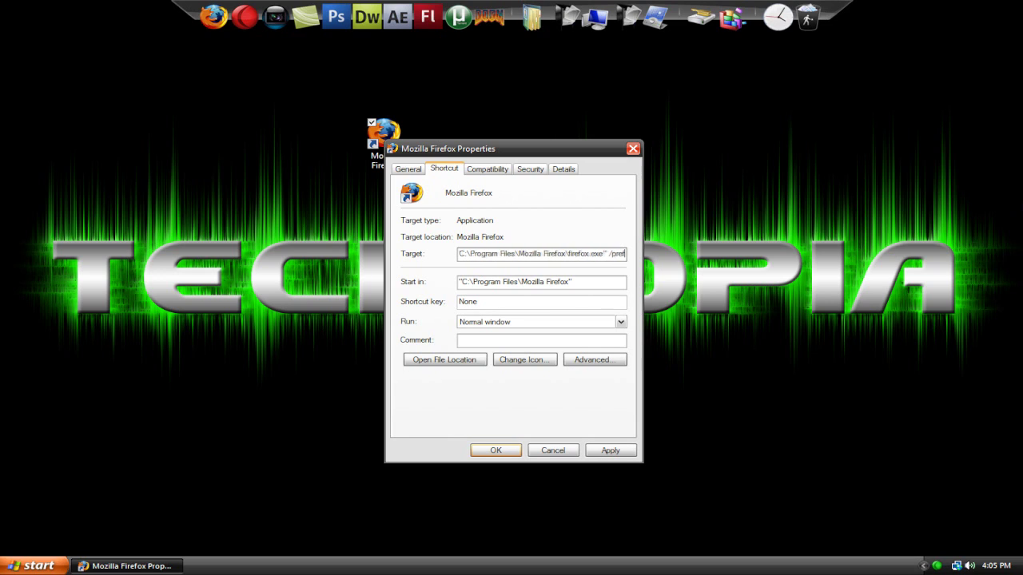
{"action": "type", "text": "etch:1"}
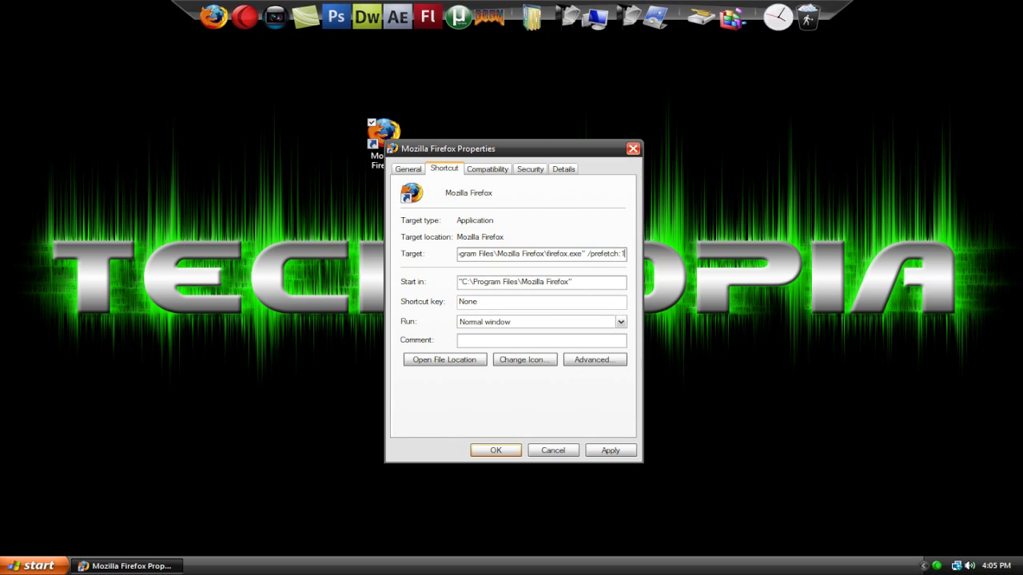
{"action": "left_click", "coordinate": [611, 452]}
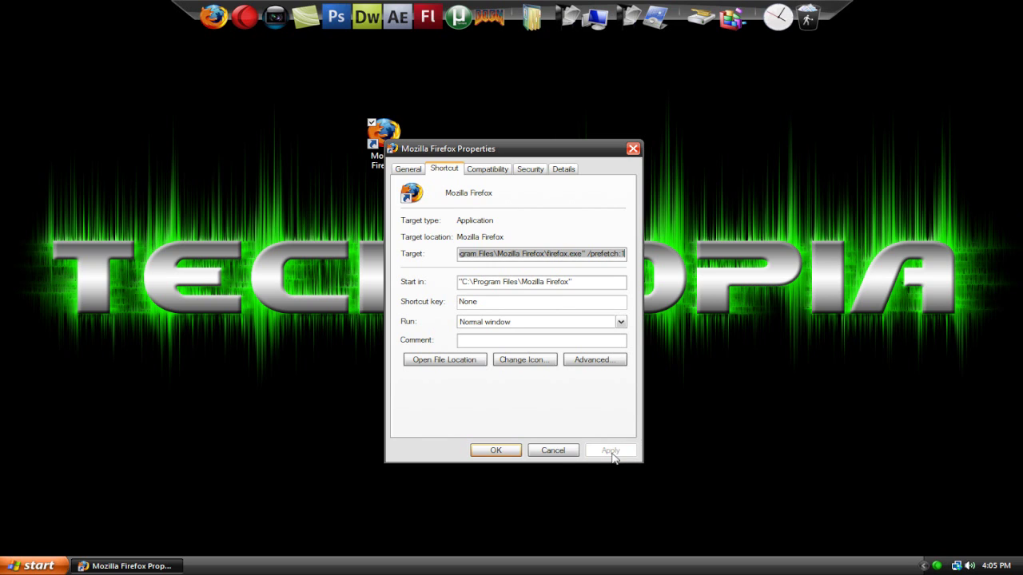
{"action": "left_click", "coordinate": [507, 451]}
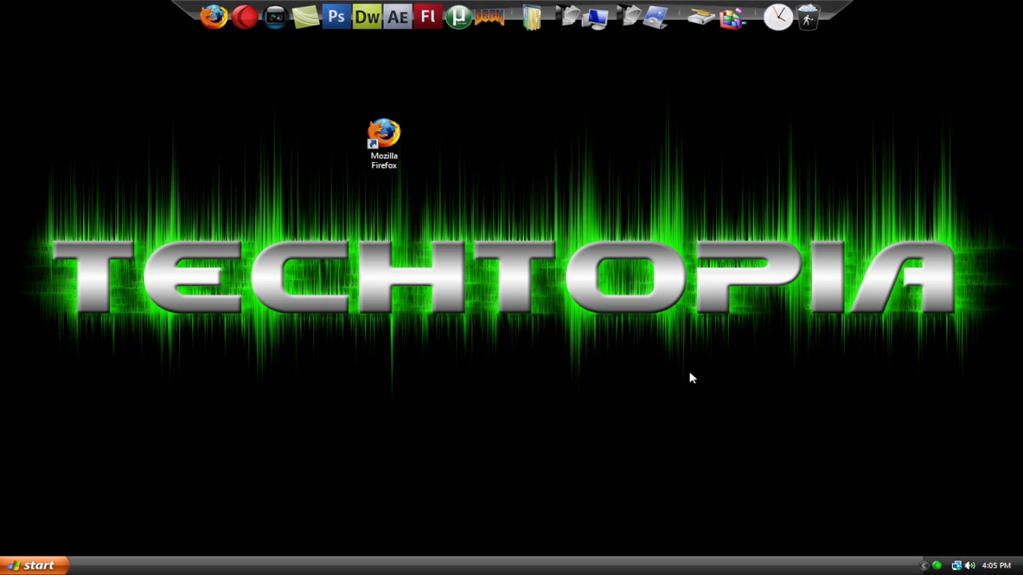
Relaunch Firefox from the modified desktop shortcut to check its start-up time, and close the browser.
{"action": "double_click", "coordinate": [407, 147]}
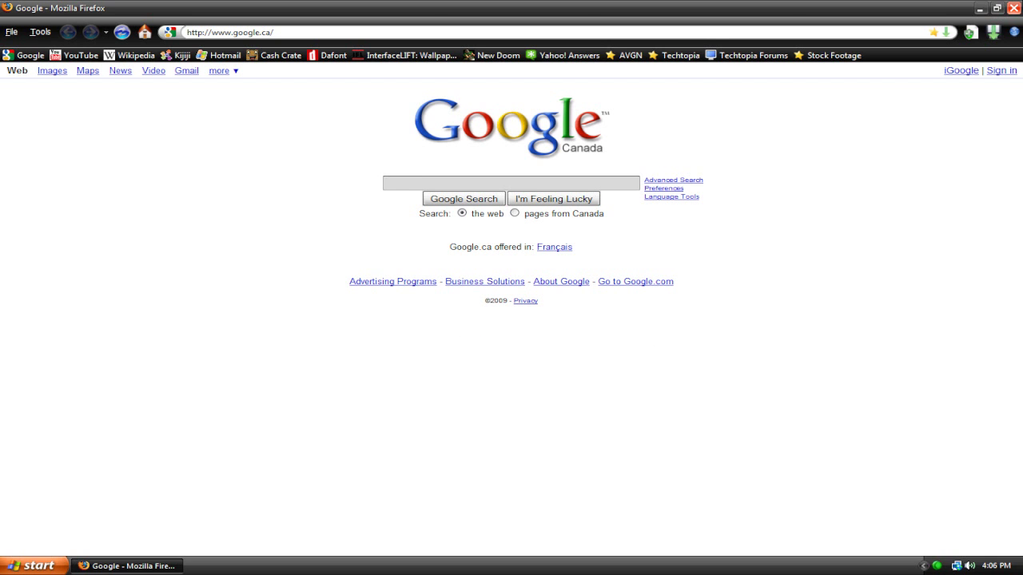
{"action": "left_click", "coordinate": [1013, 8]}
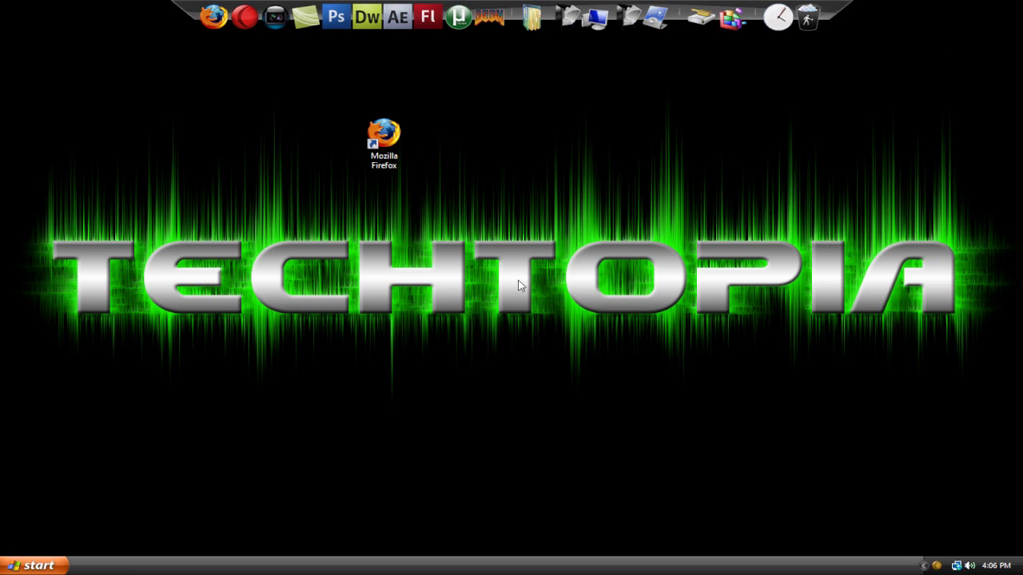